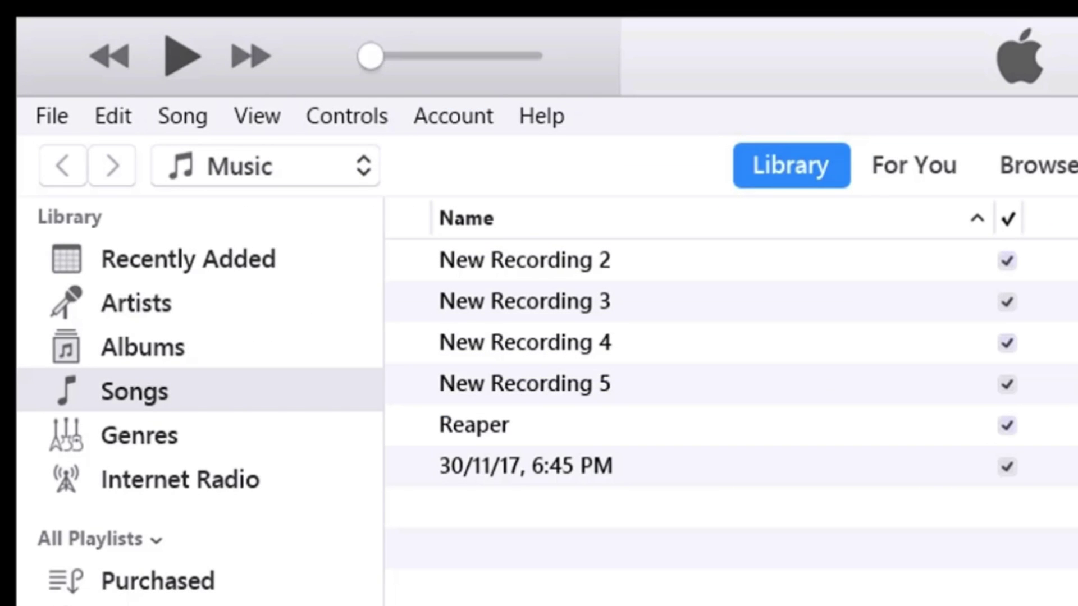
Bring up the Reaper track's Song Info window from the library list.
left_click(933, 432)
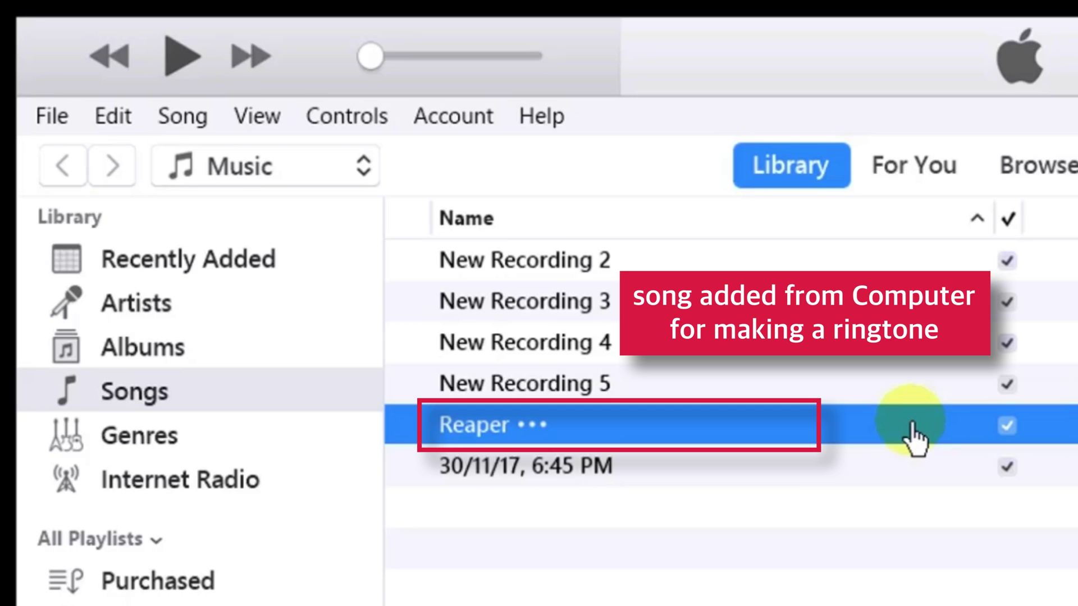
right_click(916, 436)
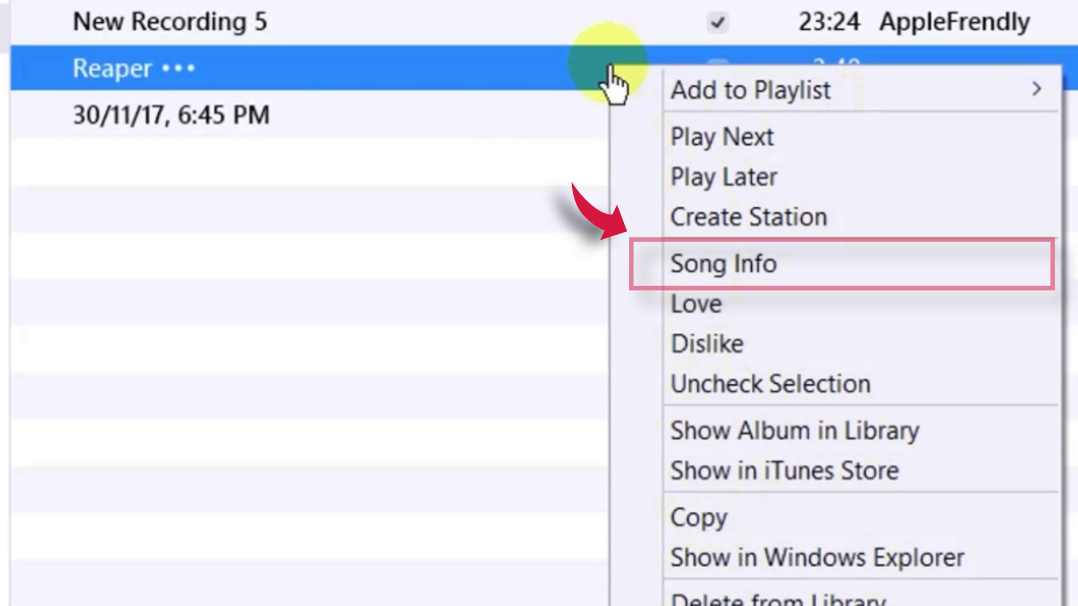
left_click(884, 268)
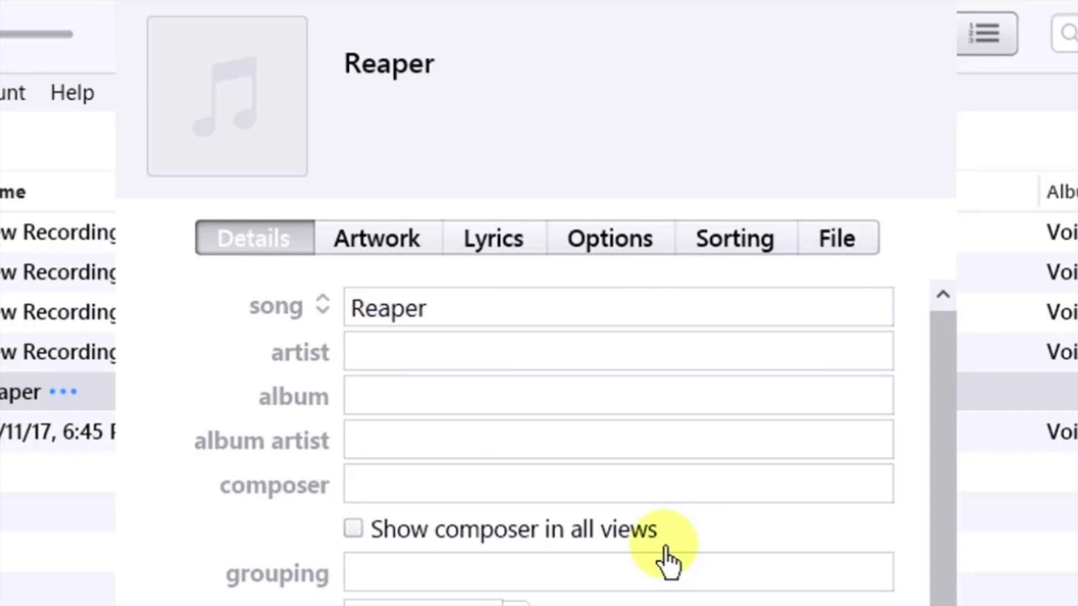
Enable custom start and stop times and edit them toward 0:10 and 0:25 in Options.
left_click(624, 244)
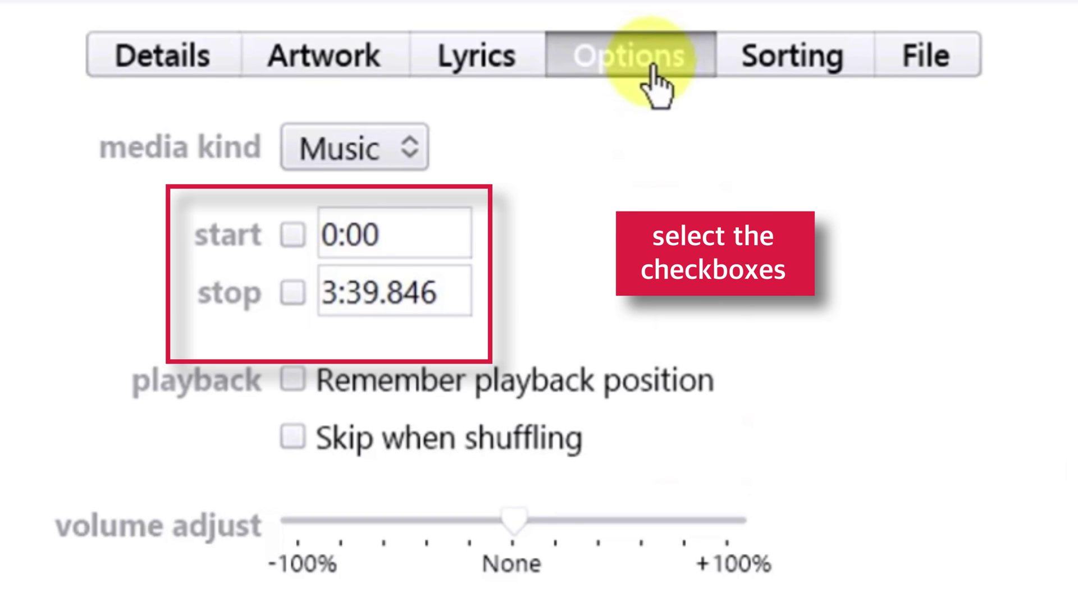
left_click(293, 235)
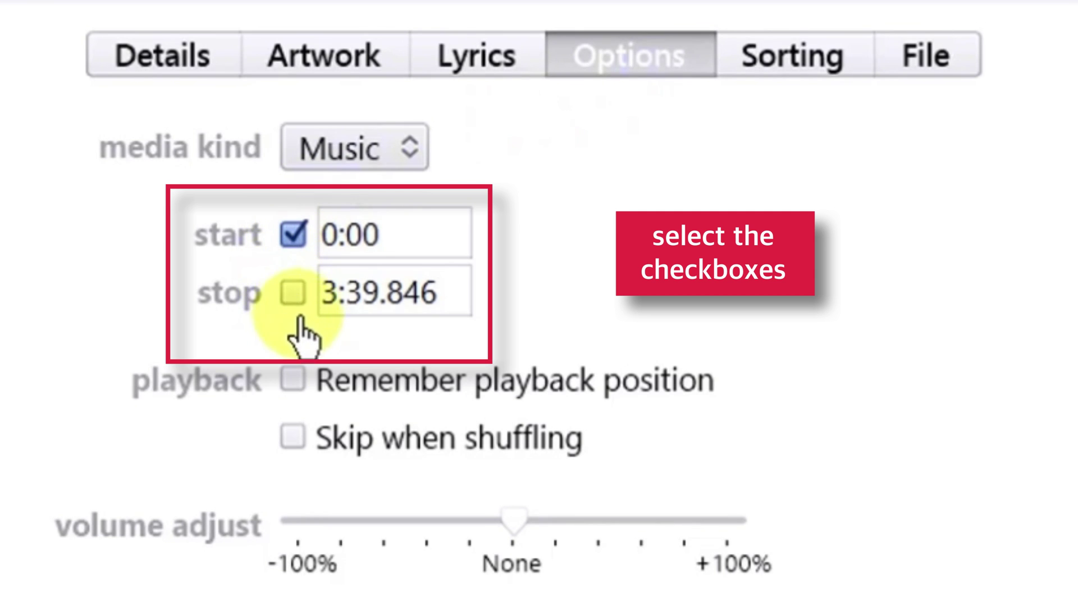
left_click(294, 292)
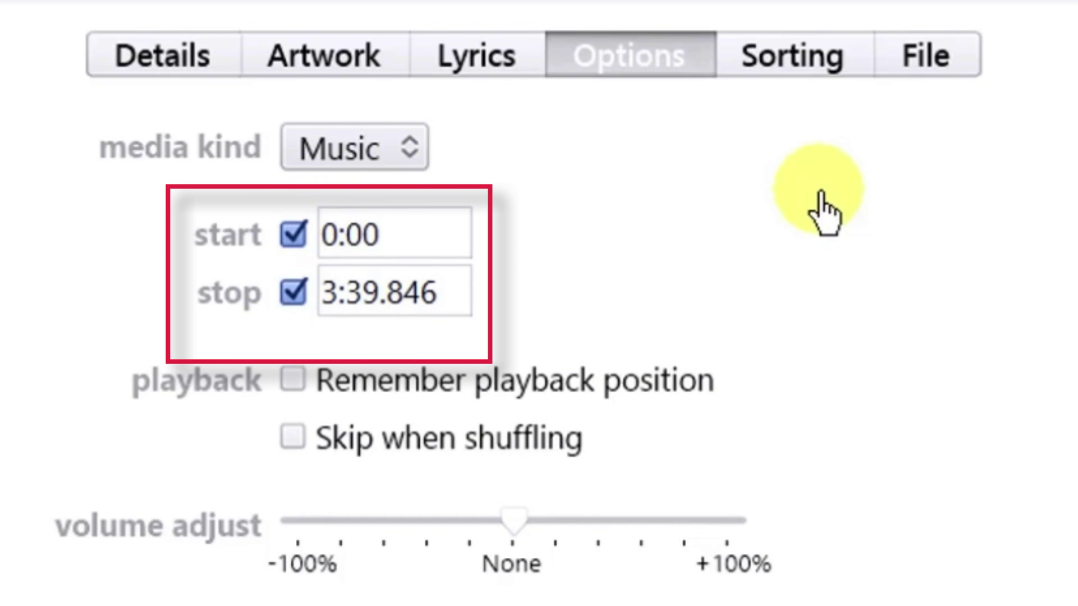
left_click(427, 245)
key("BackSpace")
key("BackSpace")
type("10")
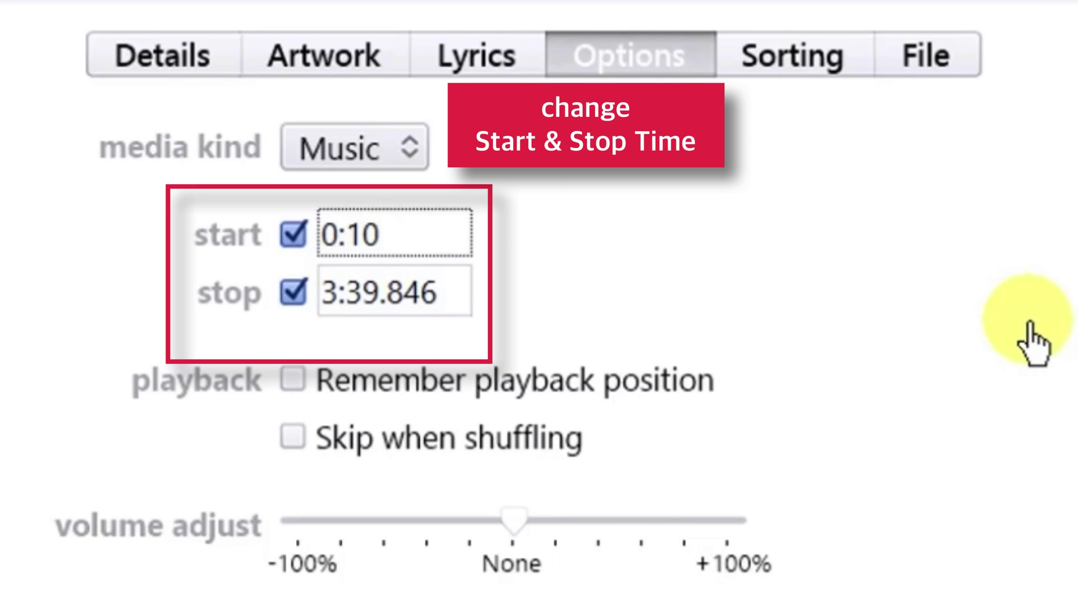
left_click(456, 292)
key("BackSpace")
key("BackSpace")
key("BackSpace")
type("000")
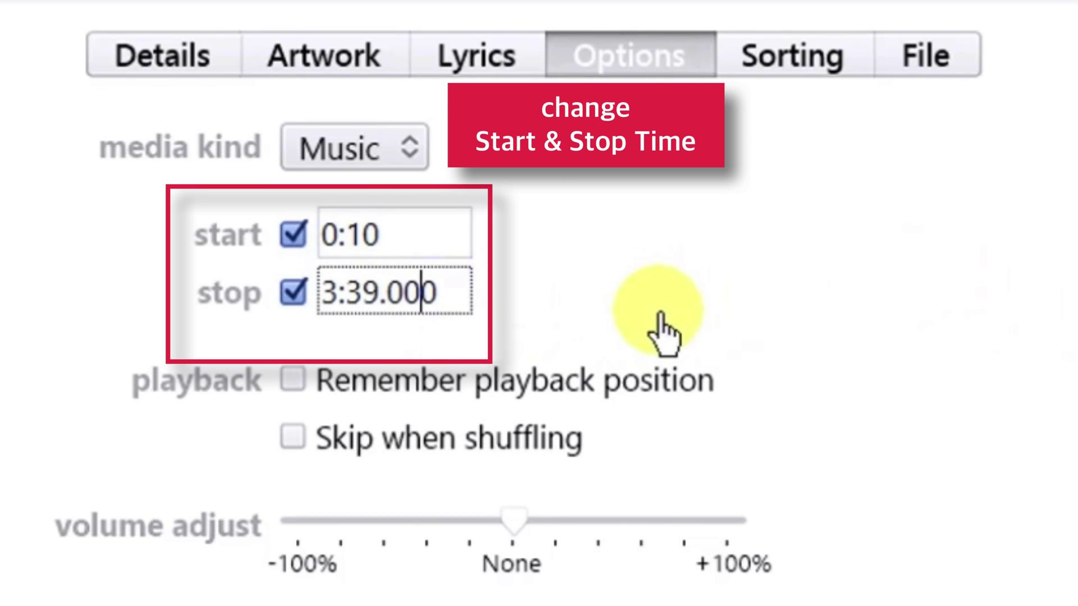
key("Left")
key("Left")
key("Left")
key("BackSpace")
key("BackSpace")
type("25")
key("Left")
key("Left")
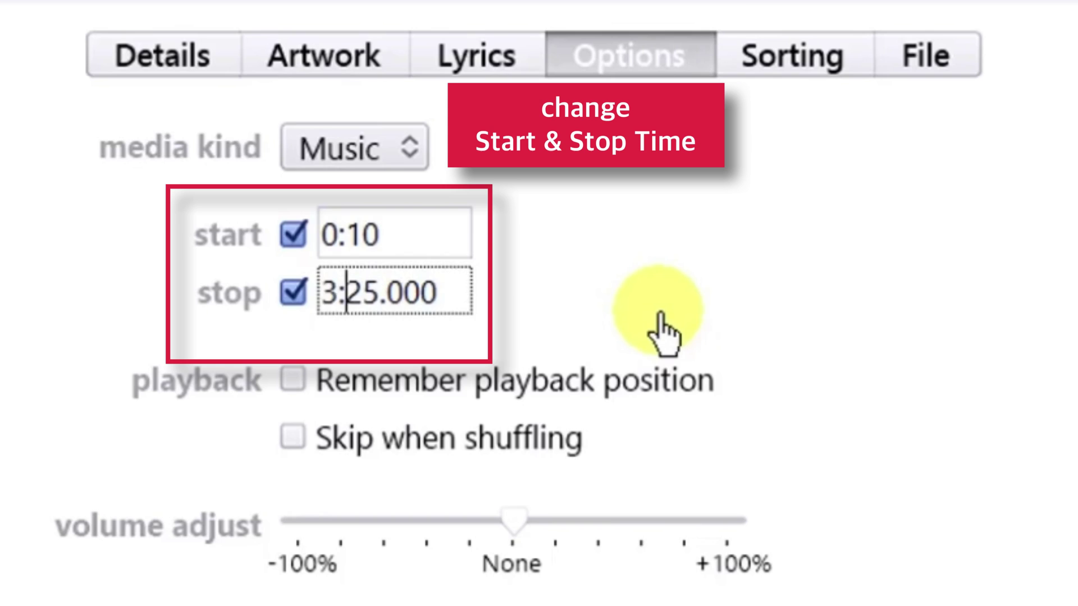
key("Left")
key("BackSpace")
type("0")
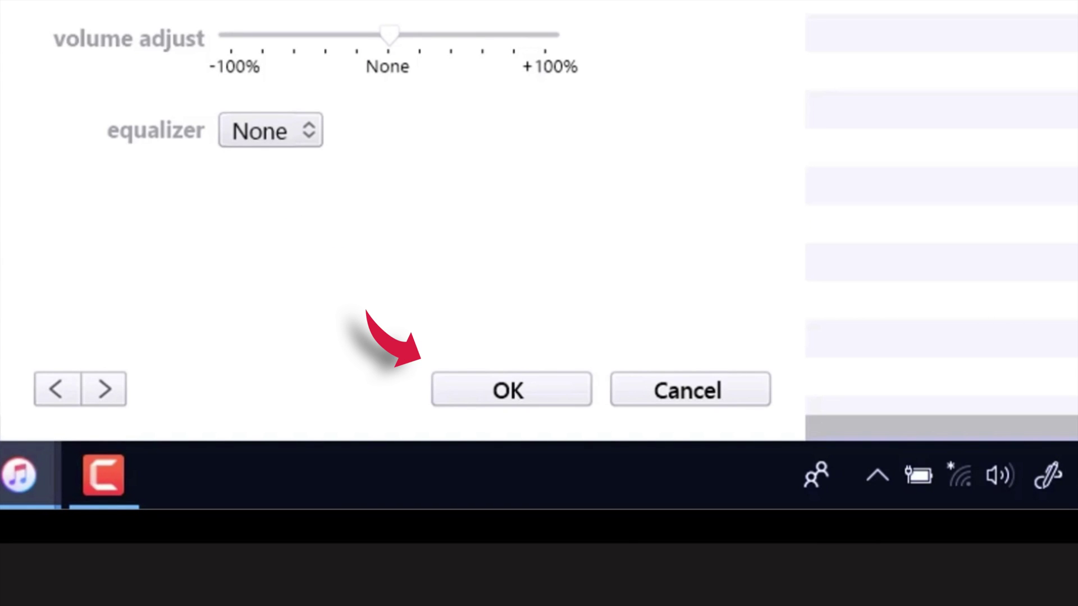
Apply the trim and create an AAC version, giving a 15-second Reaper copy beside the original.
left_click(565, 392)
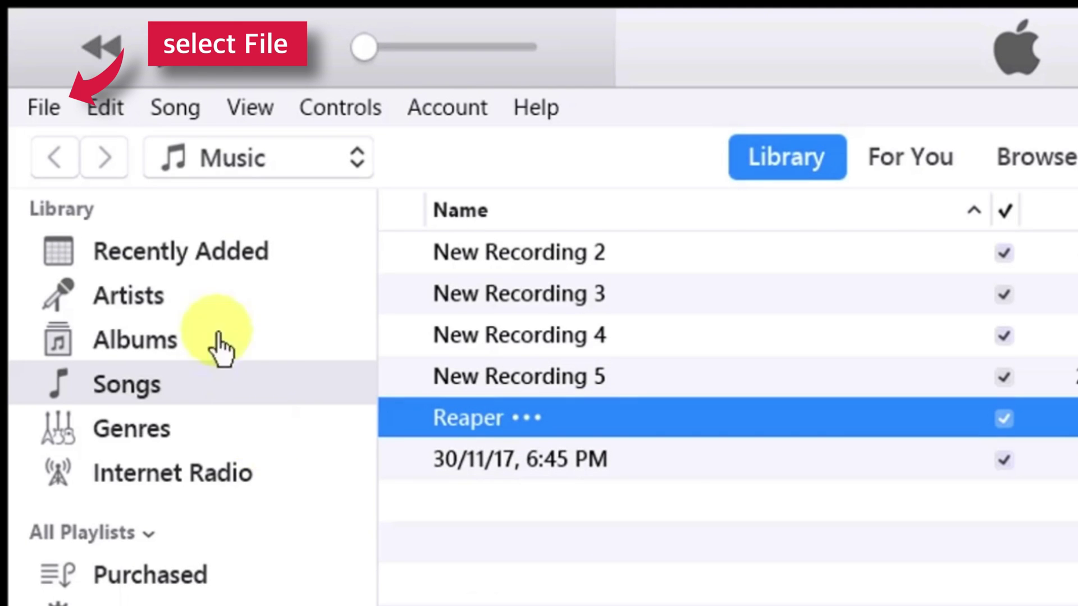
left_click(40, 107)
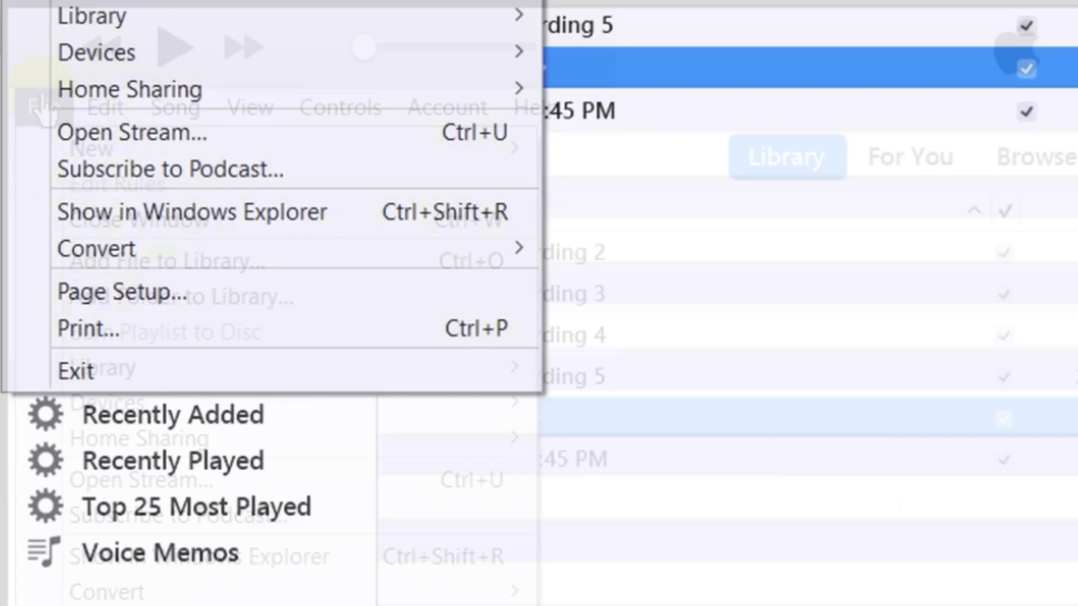
mouse_move(96, 249)
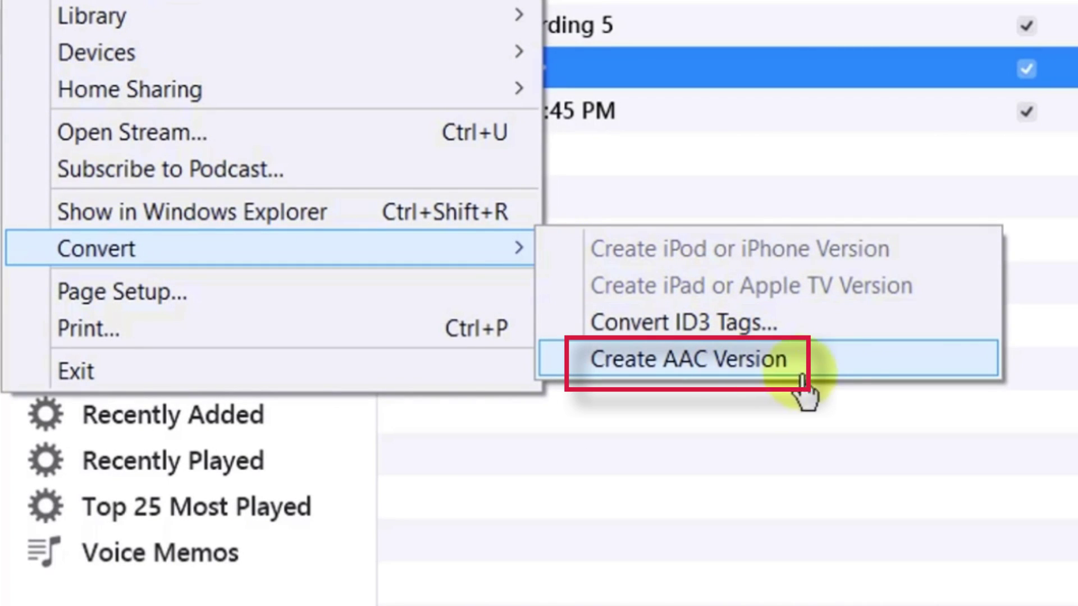
left_click(845, 377)
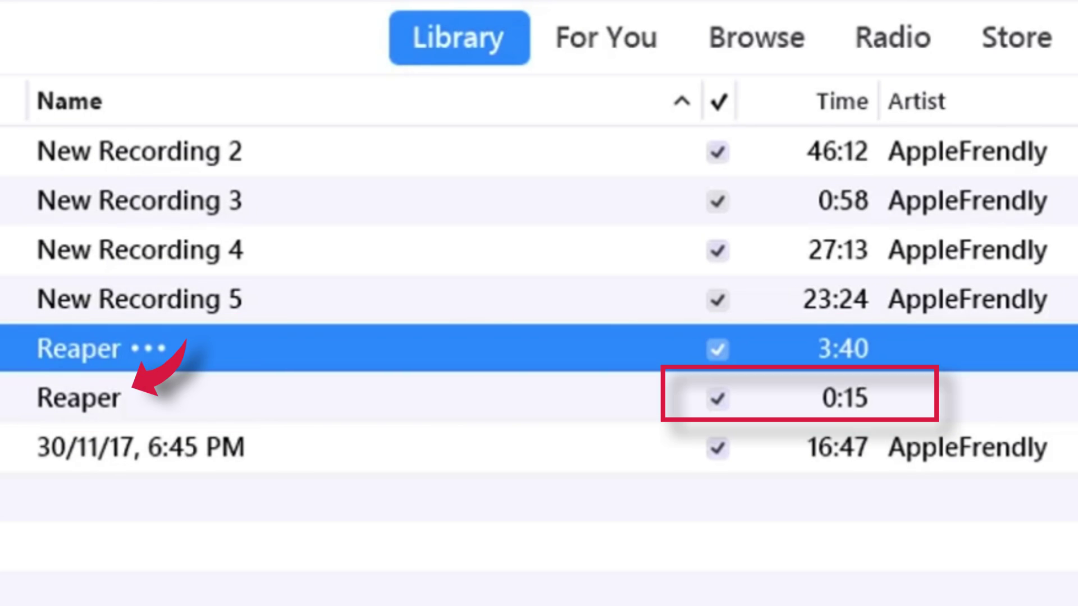
left_click(456, 402)
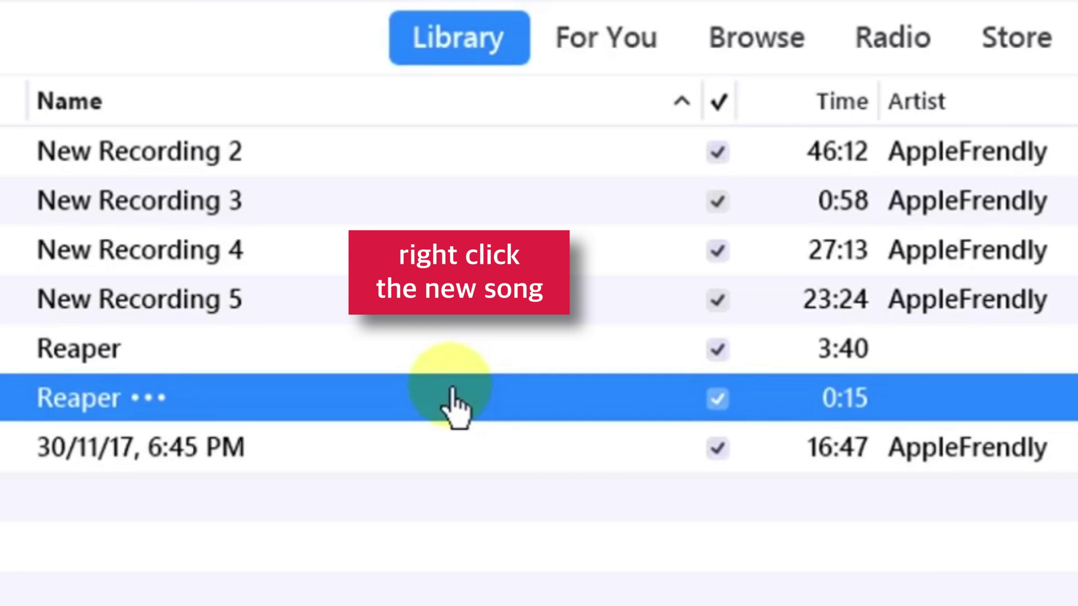
Show the 15-second Reaper copy's Reaper.m4a file in Windows Explorer.
right_click(455, 405)
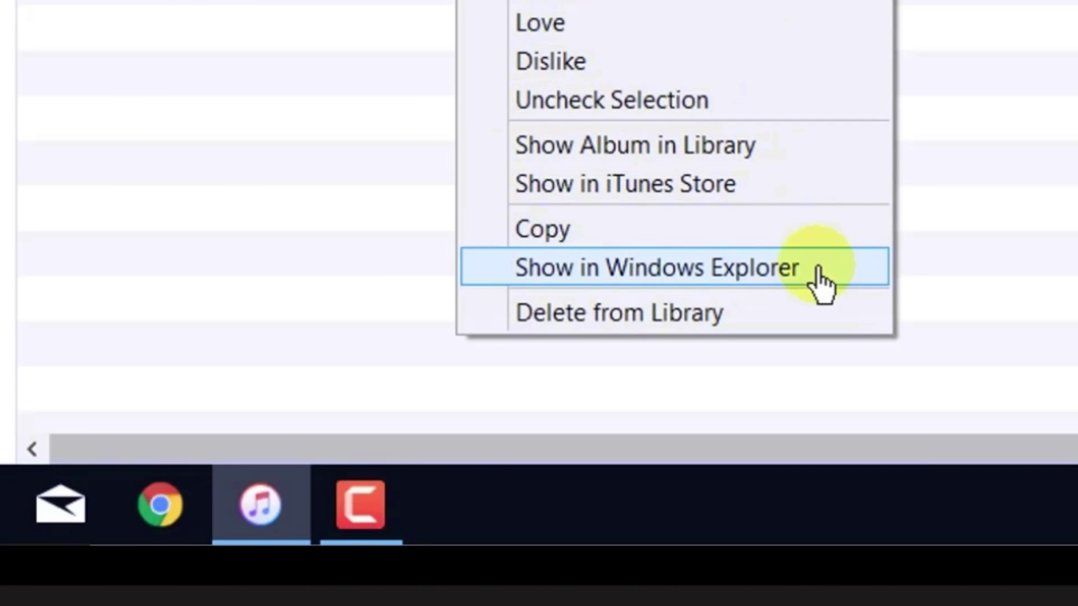
left_click(821, 283)
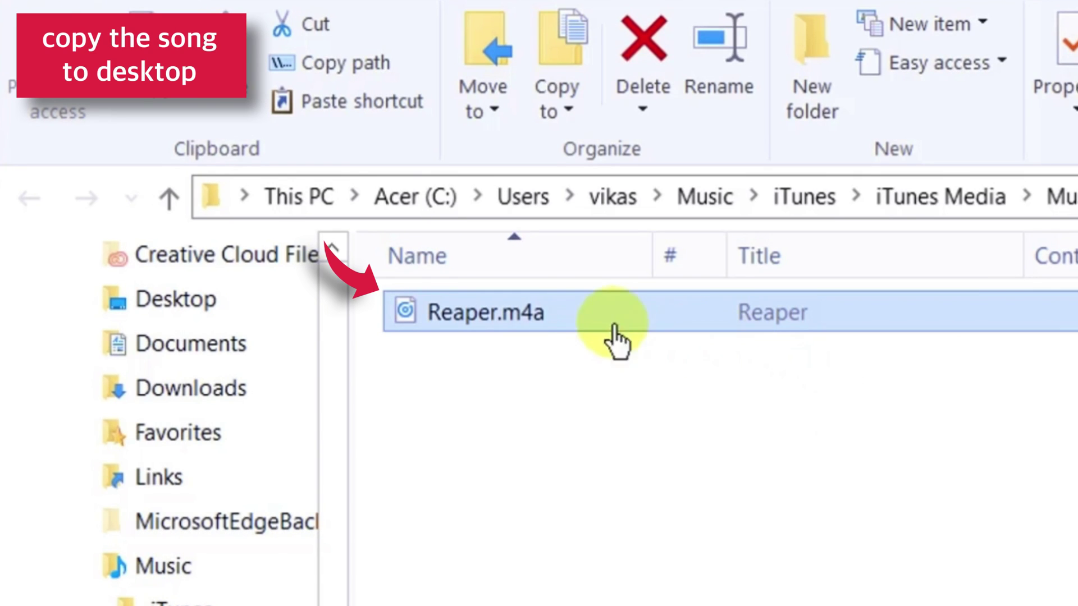
Copy Reaper.m4a from the iTunes Media folder and paste it onto the desktop.
right_click(588, 327)
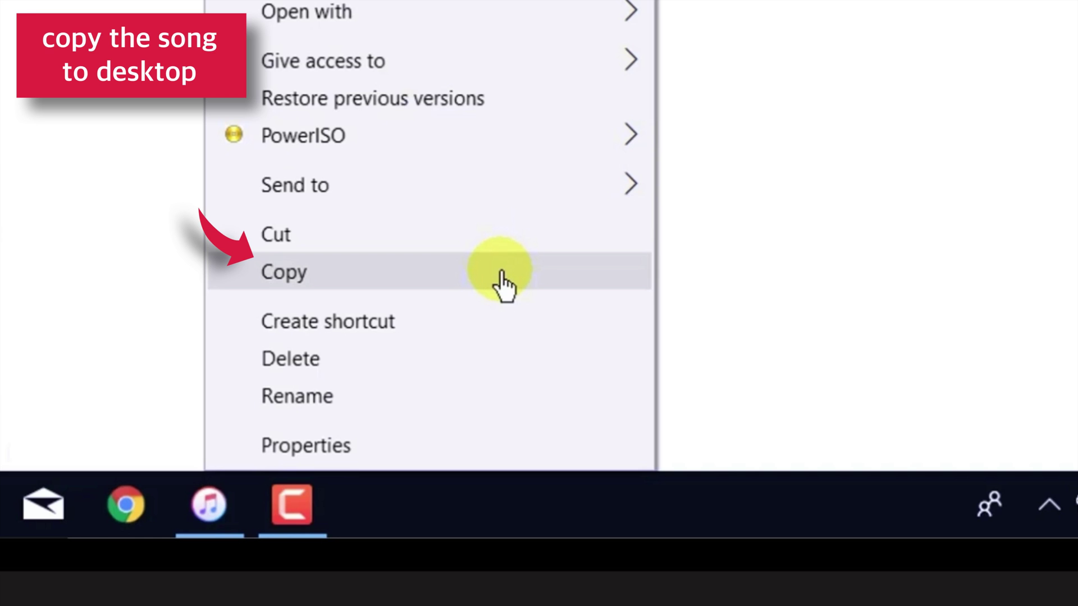
left_click(504, 285)
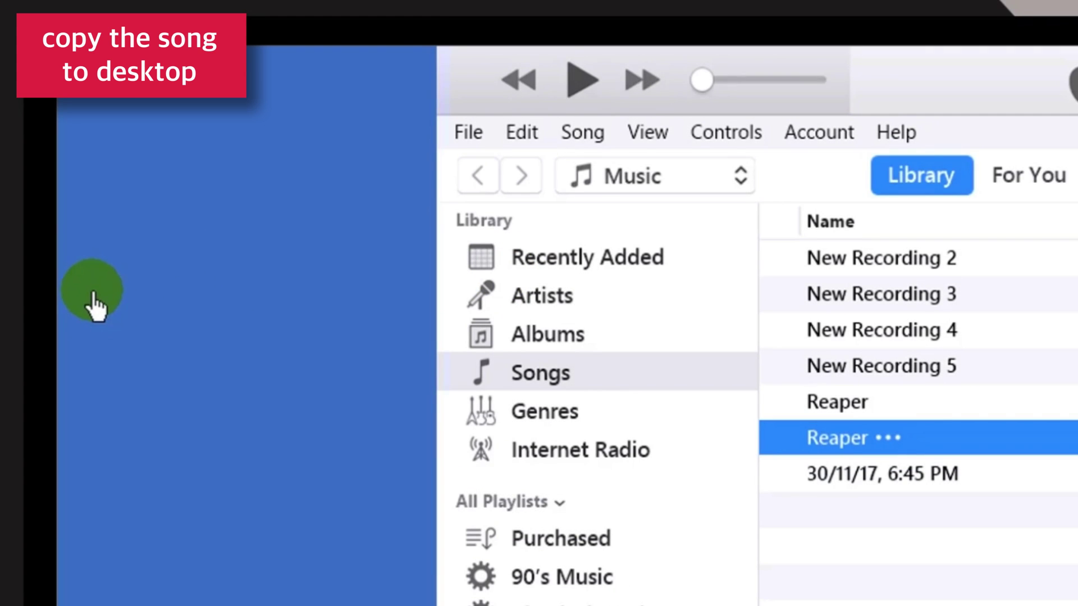
right_click(94, 304)
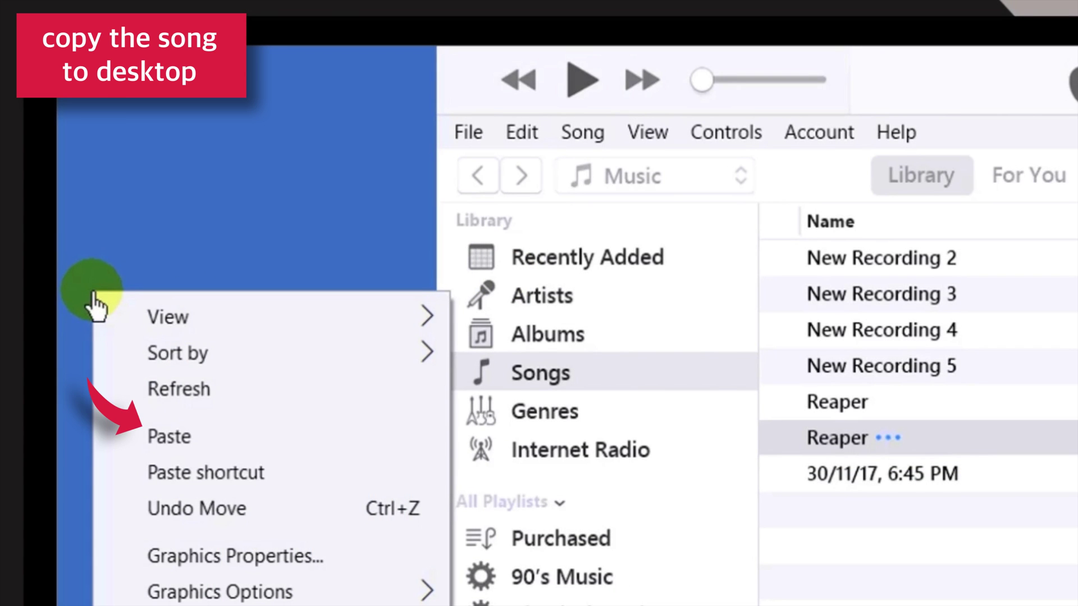
left_click(245, 442)
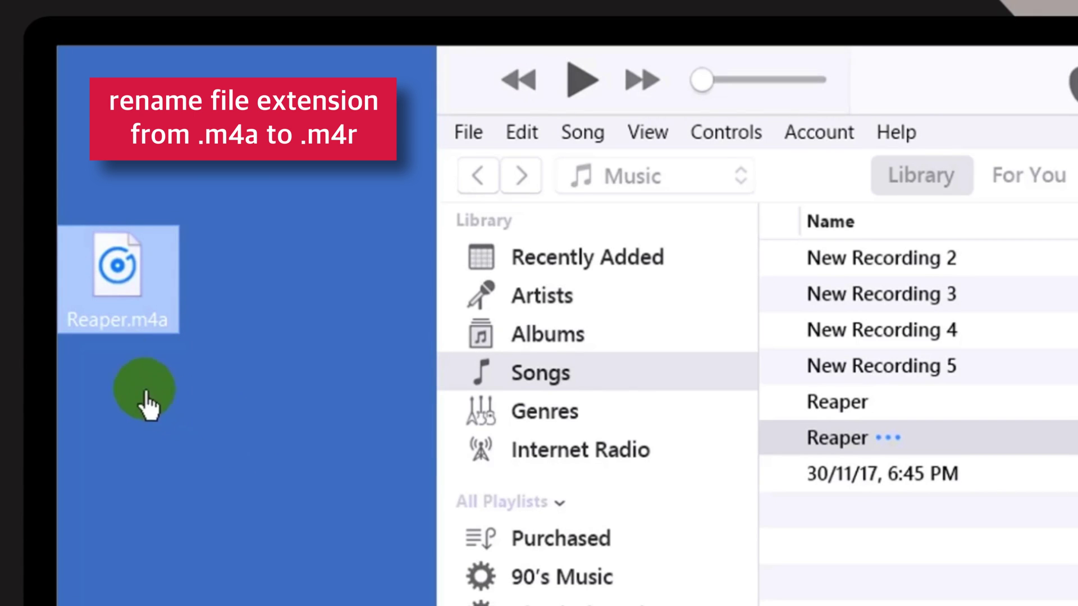
Rename the desktop copy to Reaper.m4r and confirm the extension change warning.
left_click(132, 315)
right_click(132, 314)
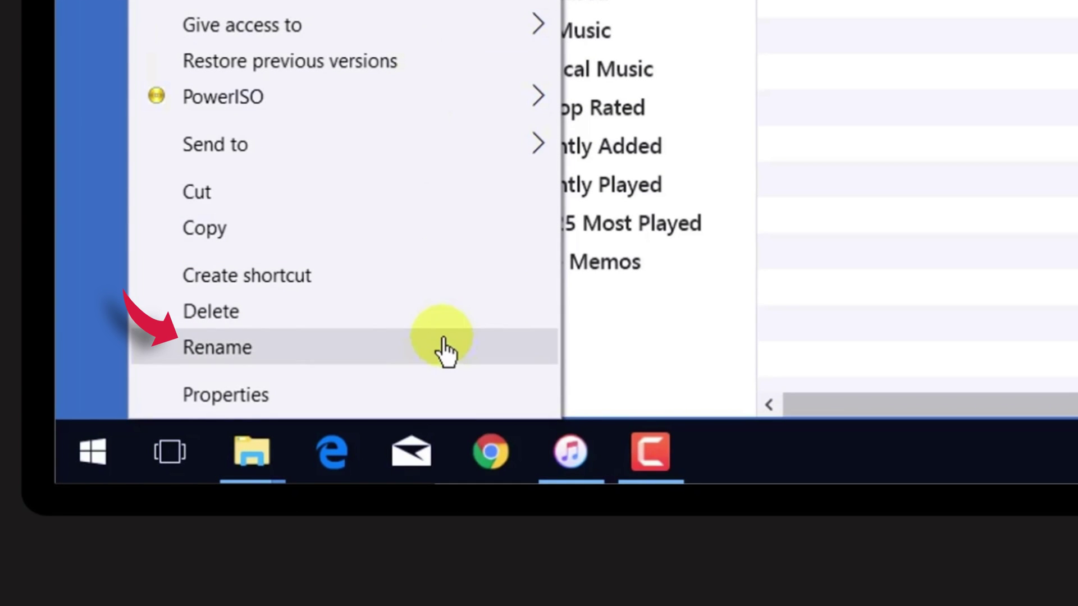
left_click(441, 351)
key("Right")
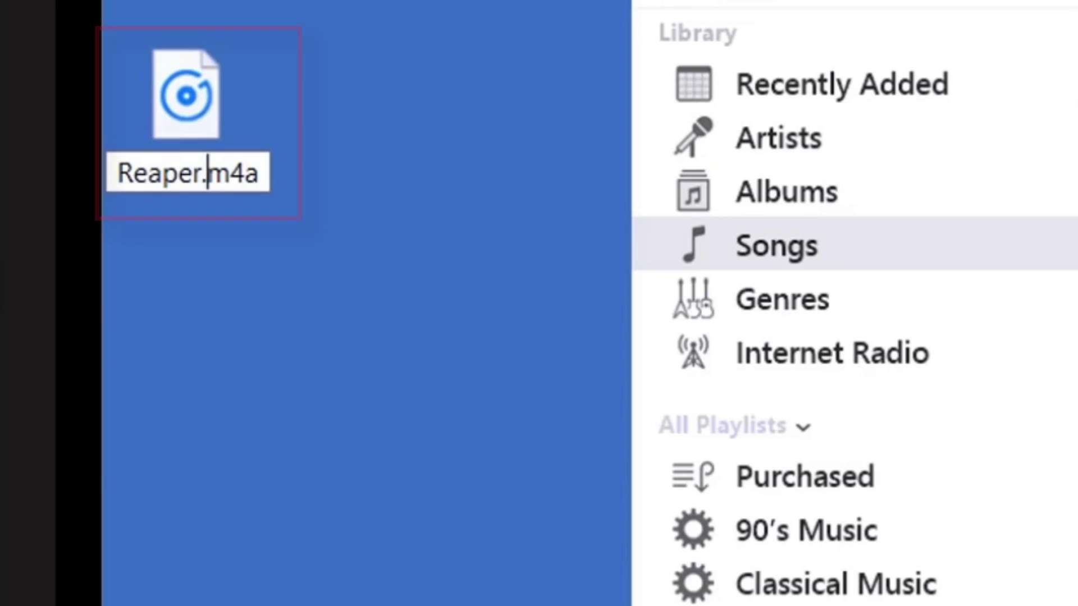
key("End")
key("BackSpace")
type("r")
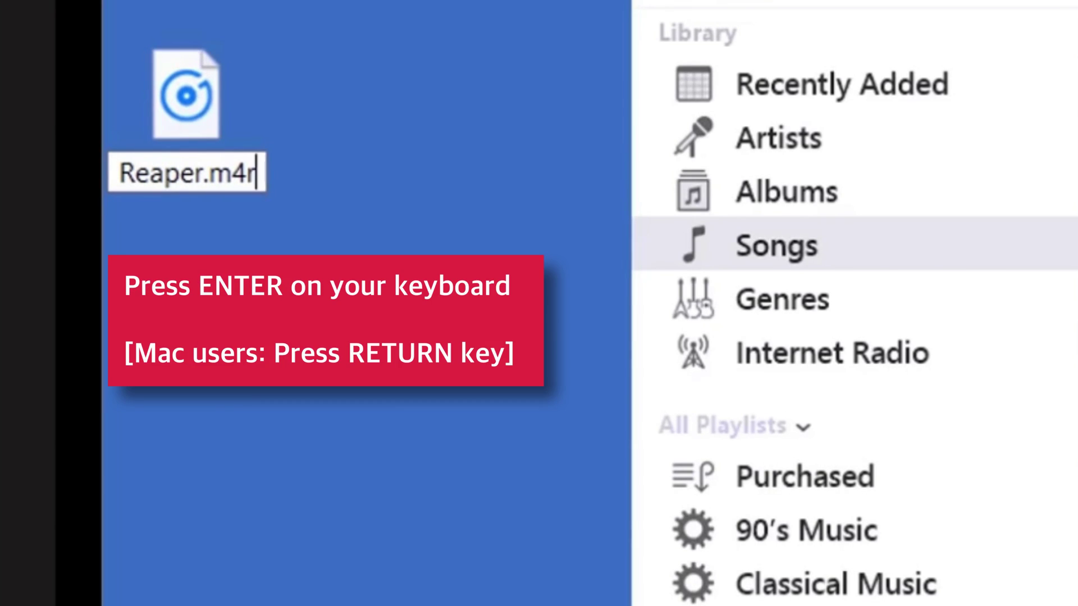
key("Return")
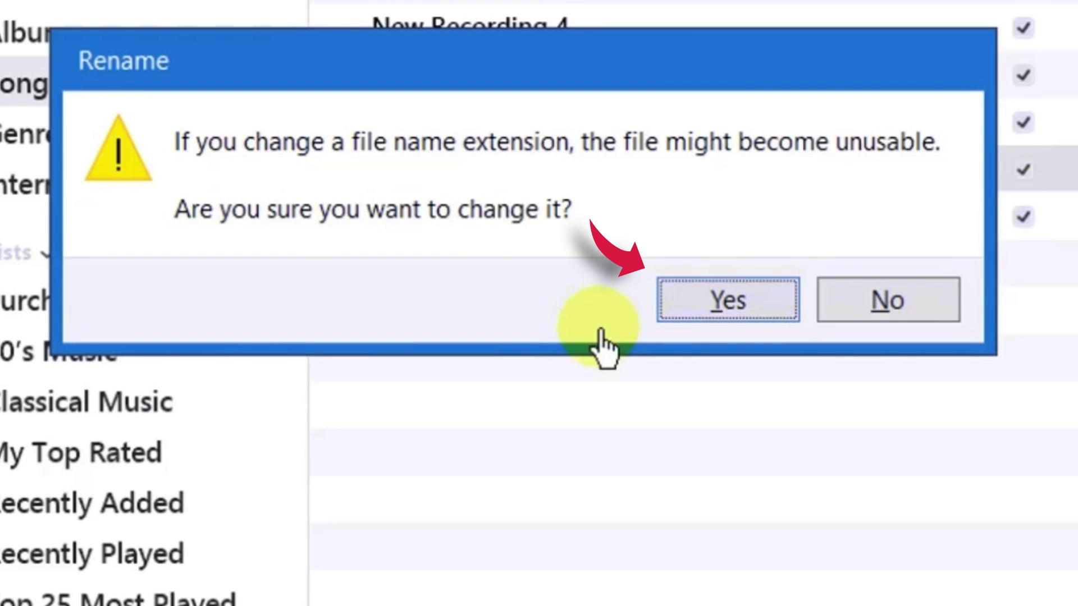
left_click(775, 304)
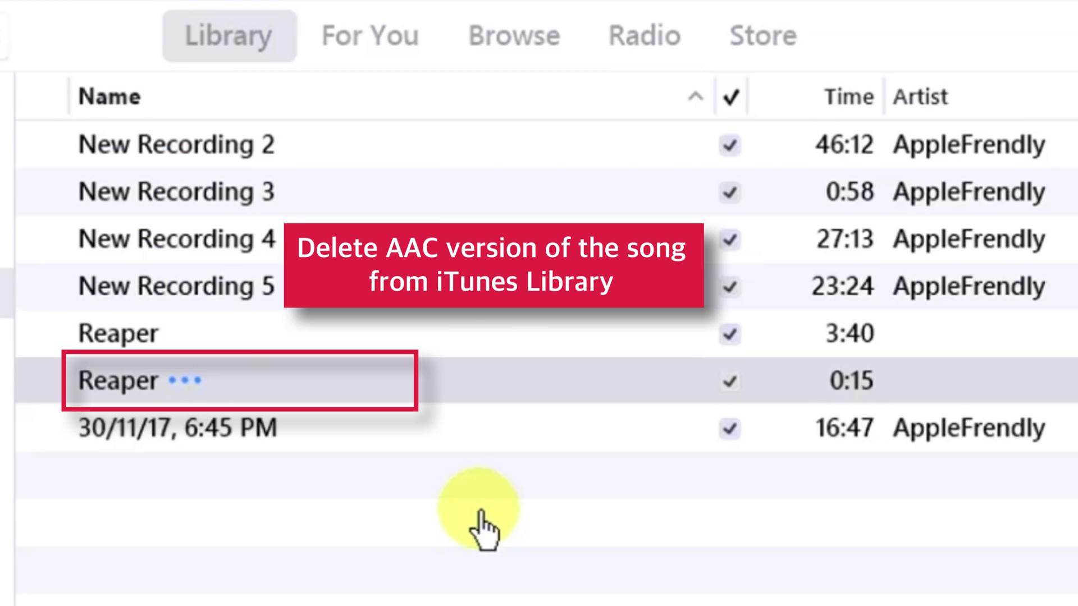
Delete the 15-second Reaper song from the library, moving its file to the Recycle Bin.
left_click(508, 400)
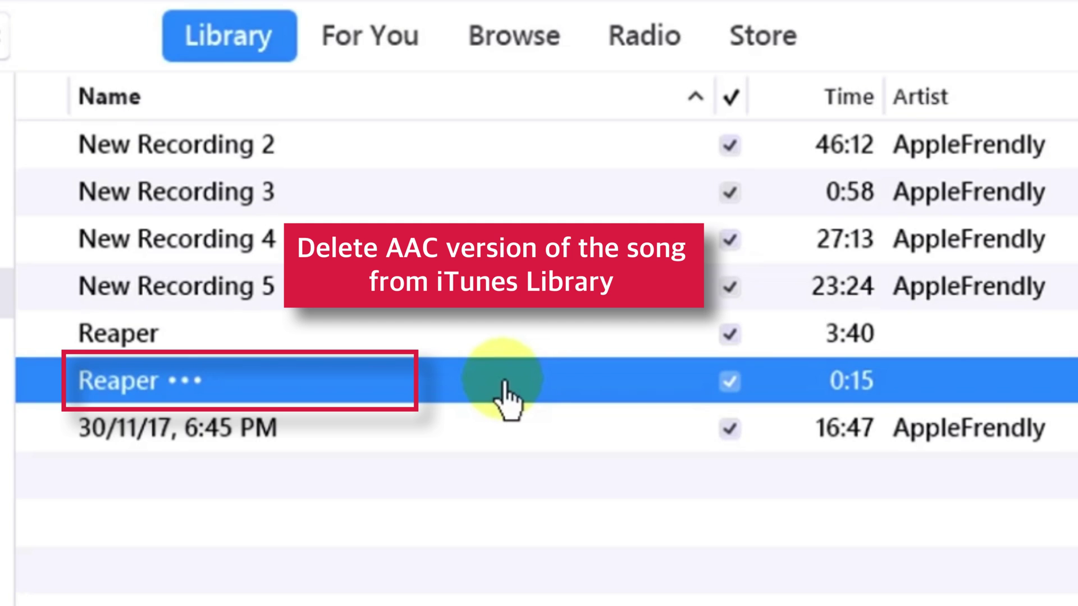
right_click(505, 388)
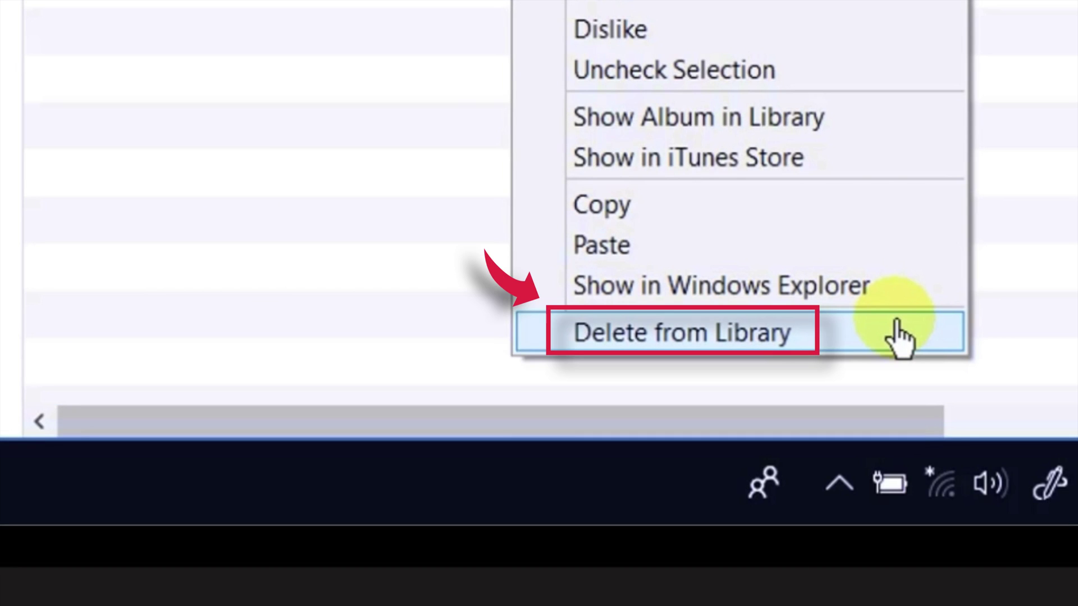
left_click(900, 337)
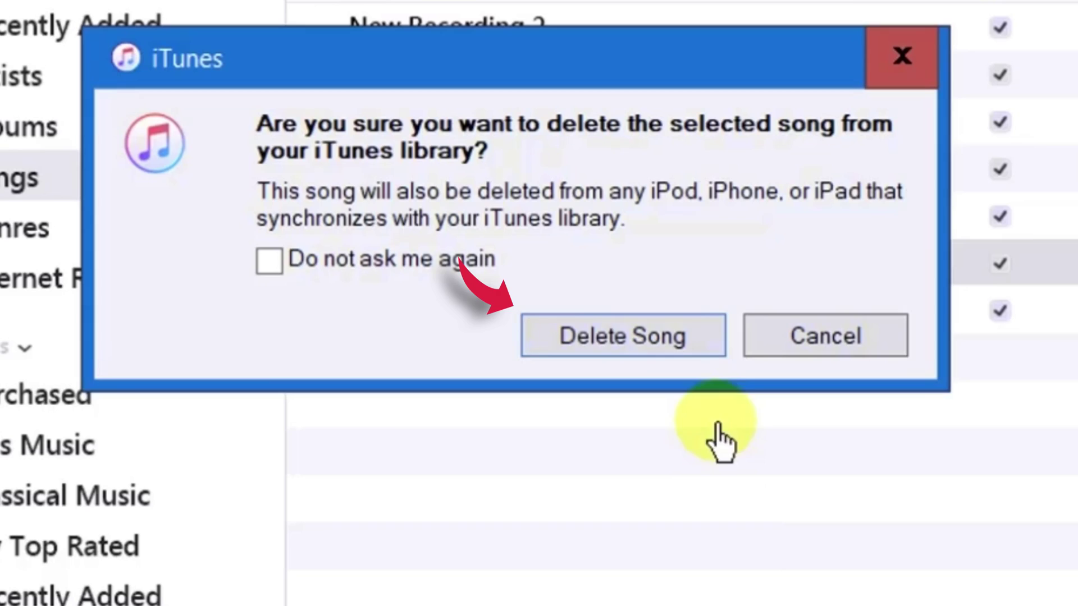
left_click(701, 346)
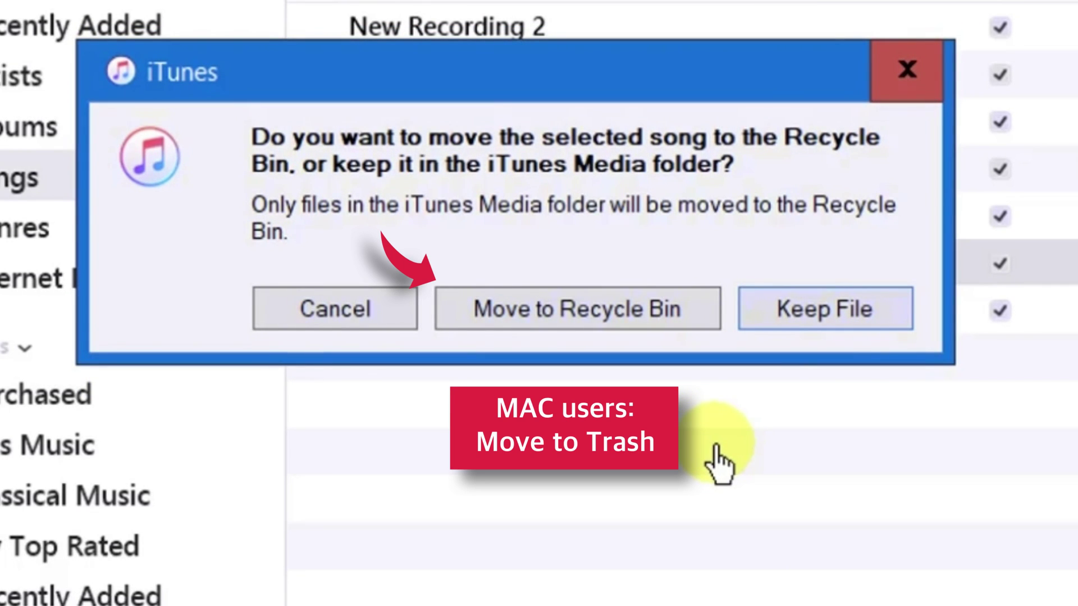
left_click(699, 311)
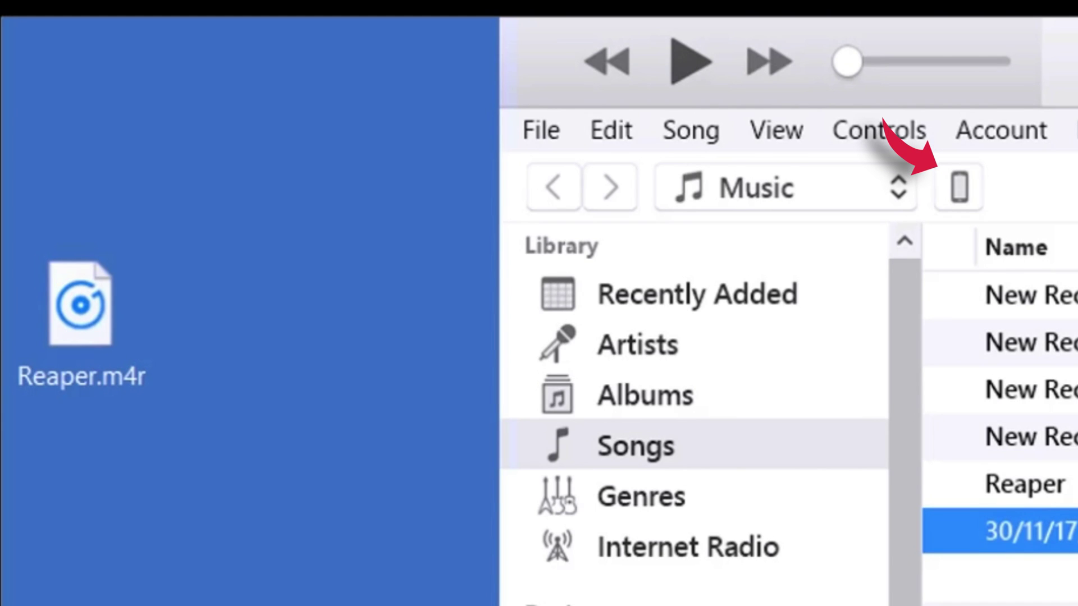
Drag Reaper.m4r from the desktop onto the iPhone's Tones page and select it.
left_click(961, 189)
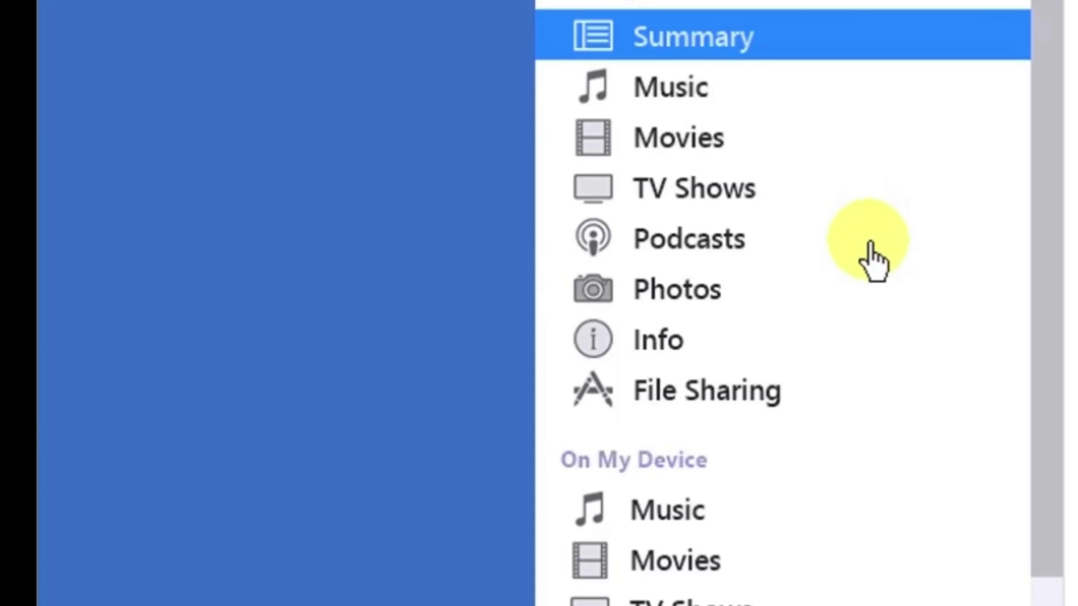
scroll(871, 253, "down", 3)
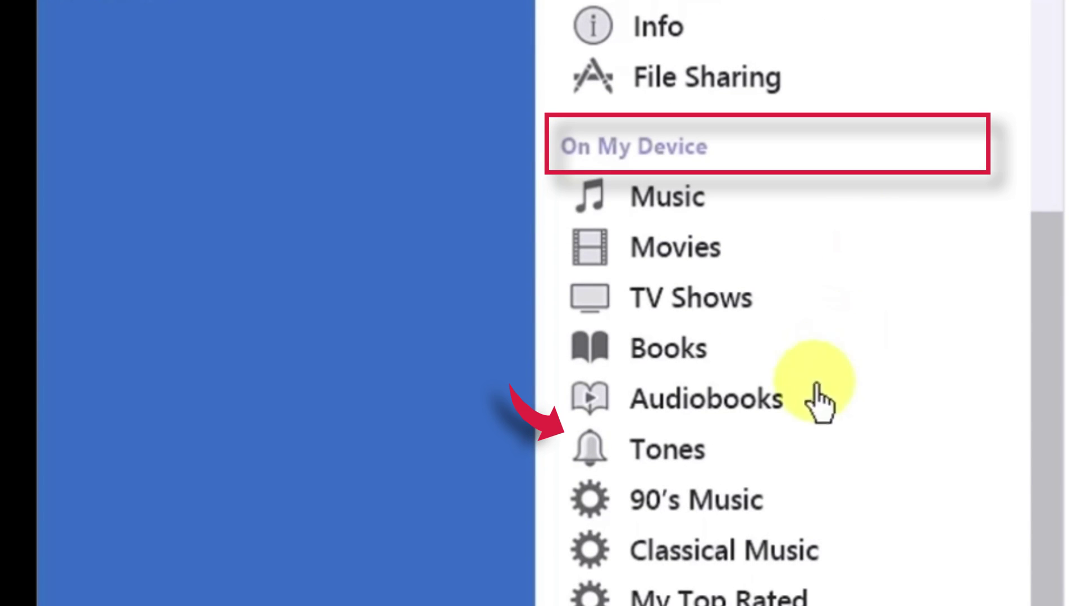
left_click(796, 456)
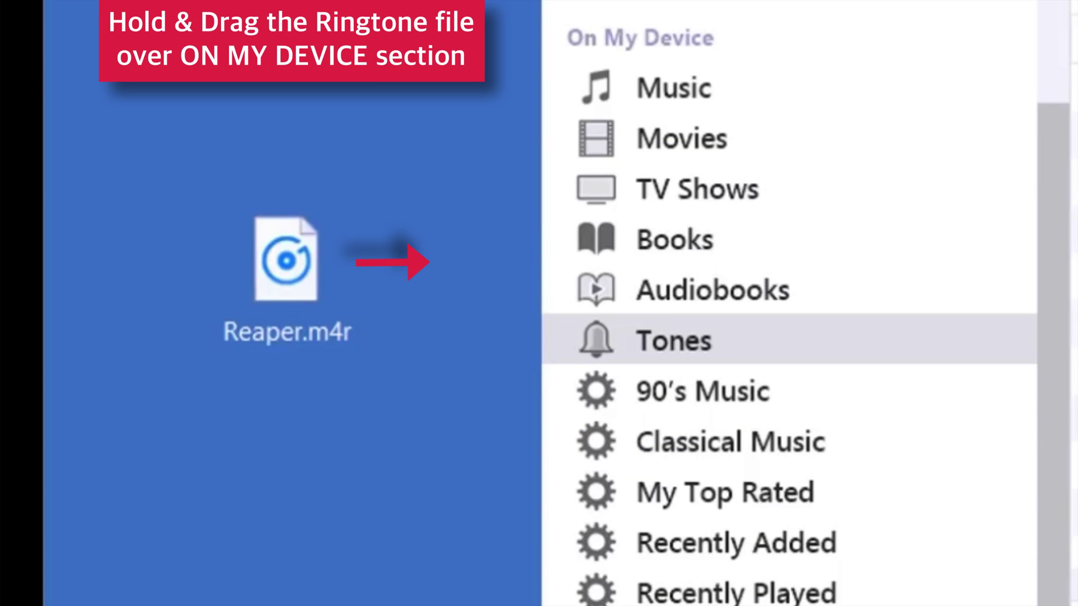
left_click_drag(283, 253, 818, 205)
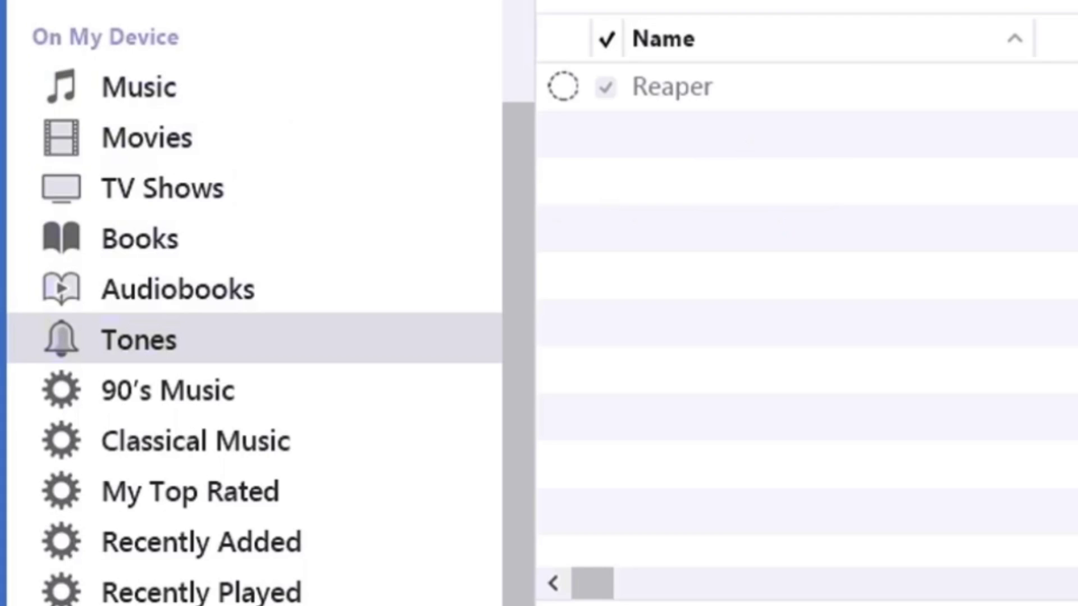
left_click(921, 99)
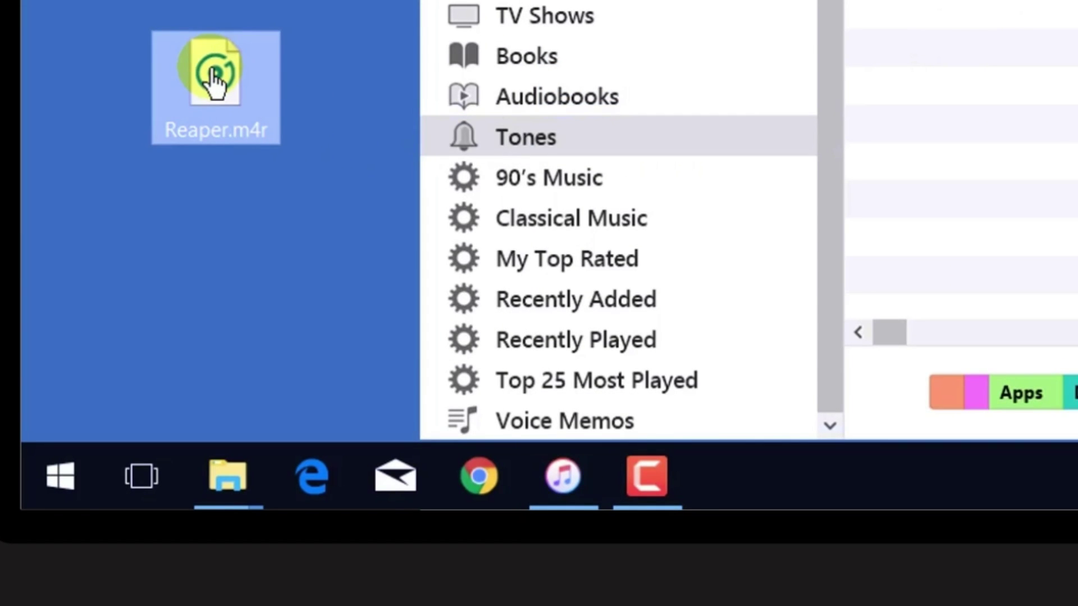
Copy Reaper.m4r and paste it into the iPhone's Tones section, selecting the new entry.
right_click(216, 82)
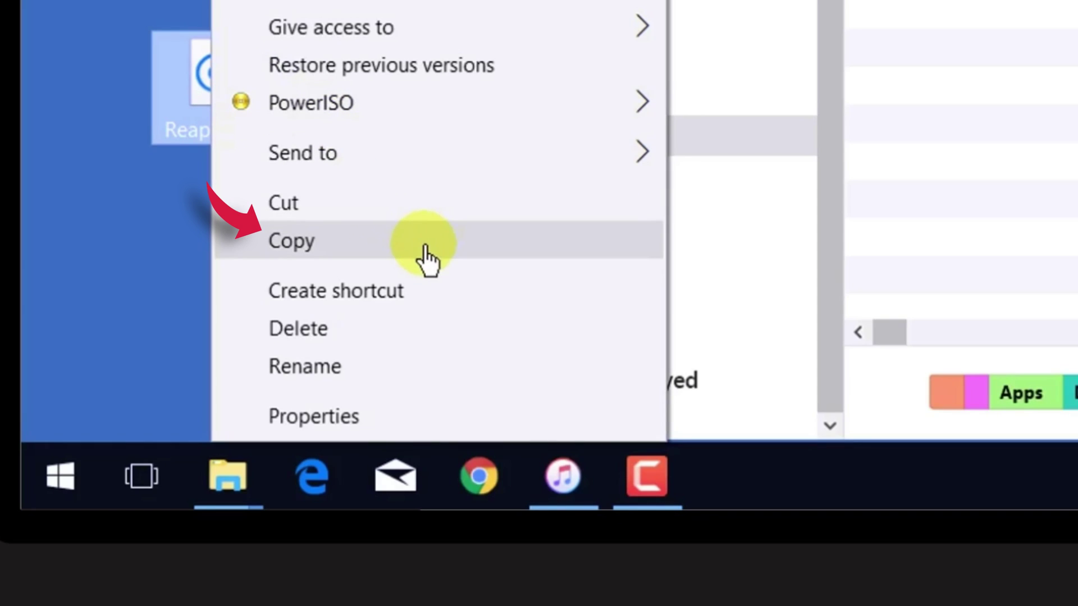
left_click(427, 257)
left_click(663, 152)
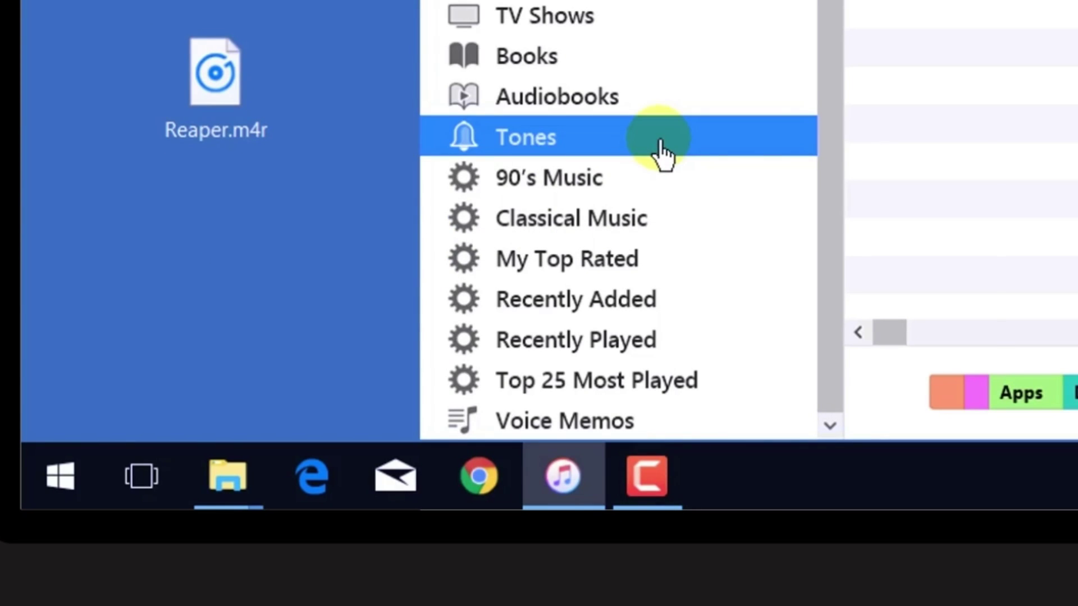
right_click(664, 153)
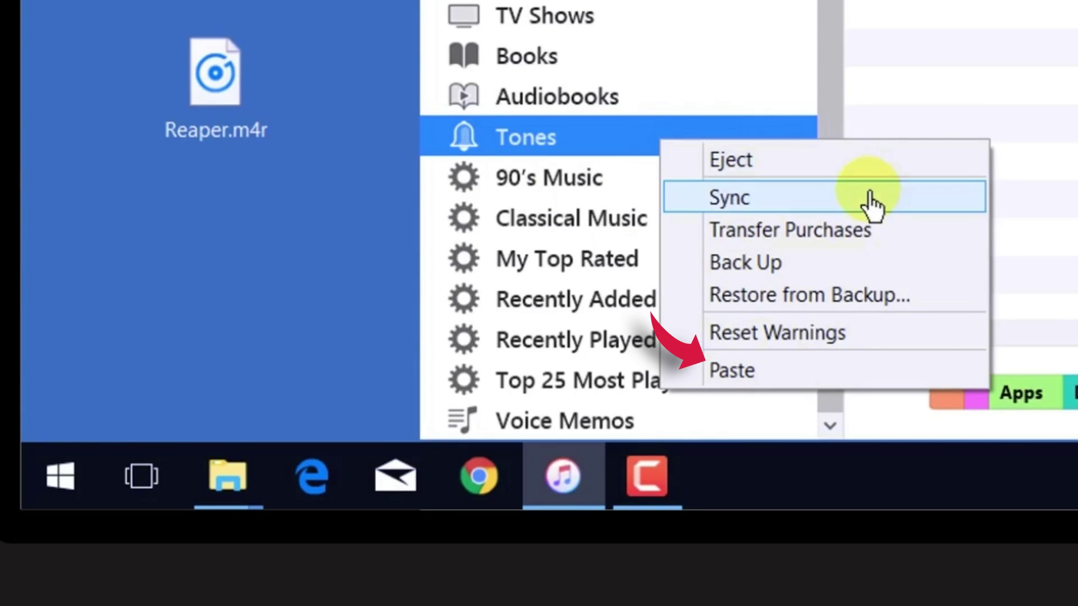
left_click(936, 379)
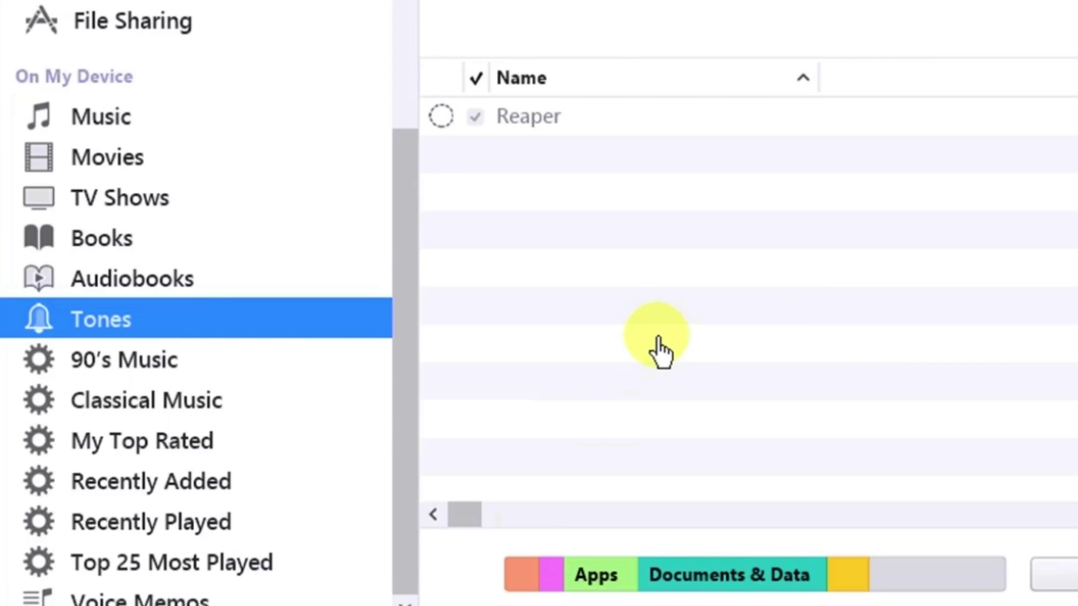
left_click(689, 118)
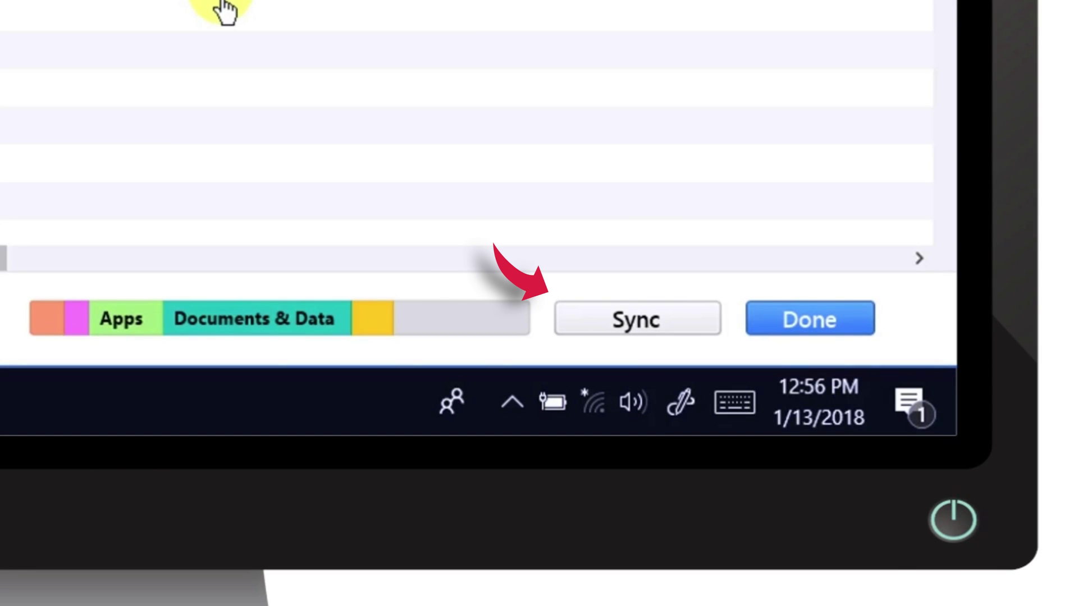
Sync the iPhone so the Reaper ringtone transfers to the device.
left_click(705, 324)
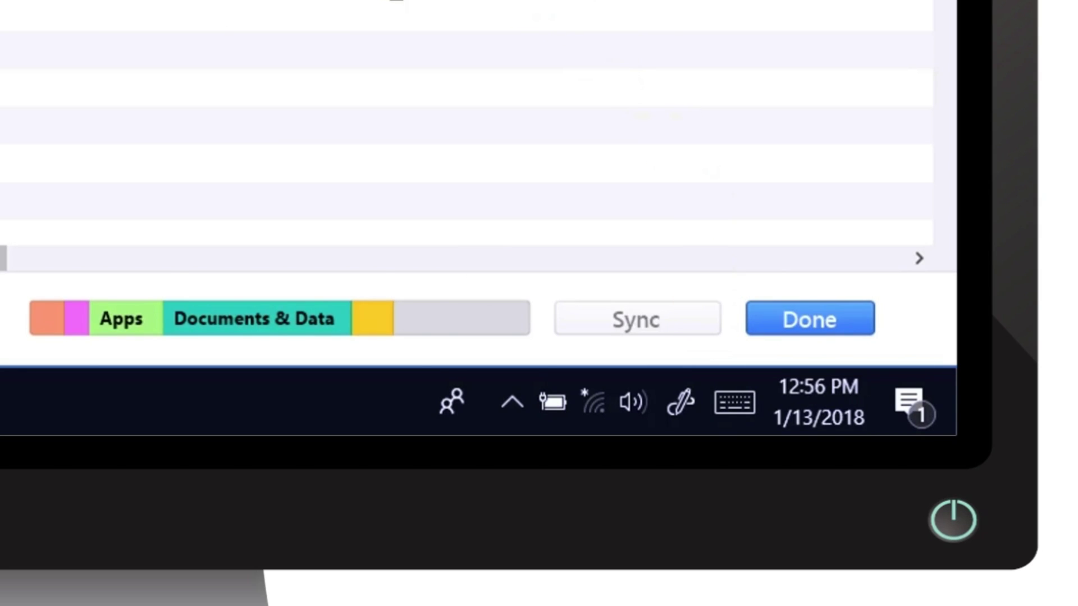